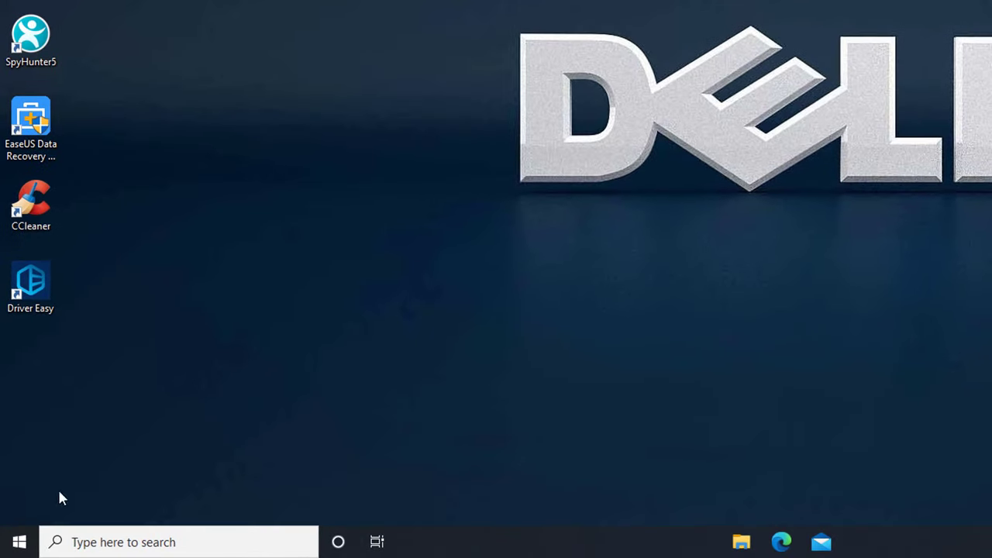
- Restart the laptop through Start > Power > Restart and let it return to the desktop
click(20, 547)
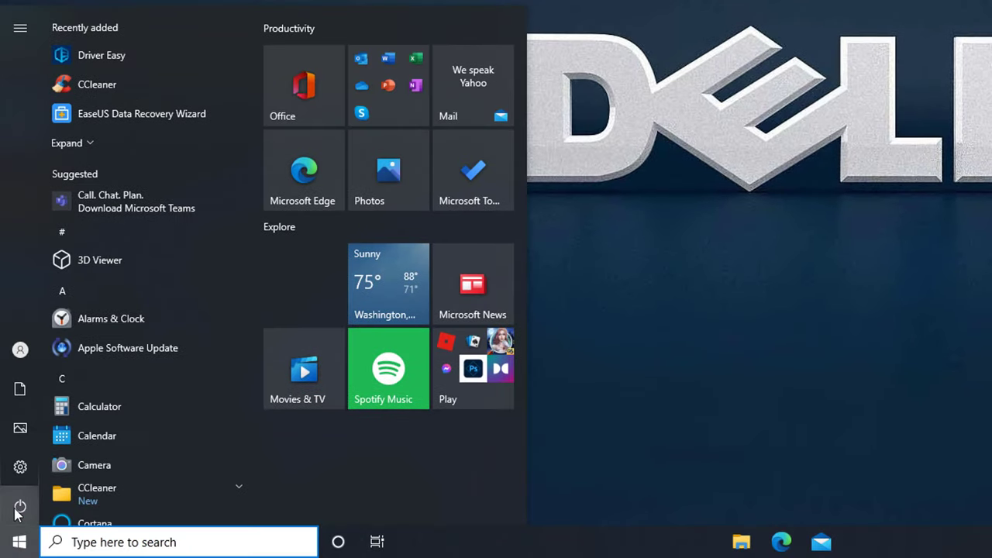
click(19, 506)
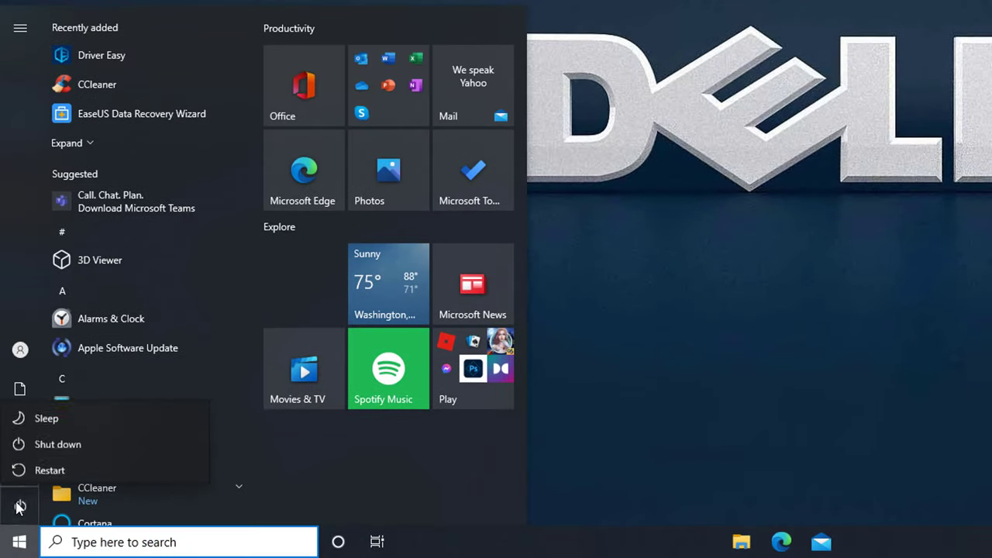
click(121, 465)
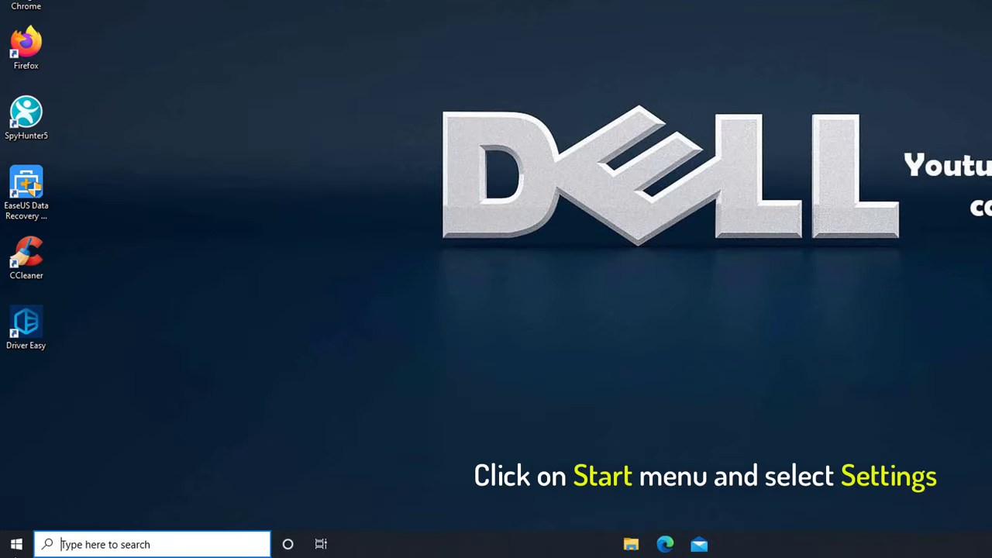
- Switch Use Filter Keys to Off under Settings > Ease of Access > Keyboard
click(12, 548)
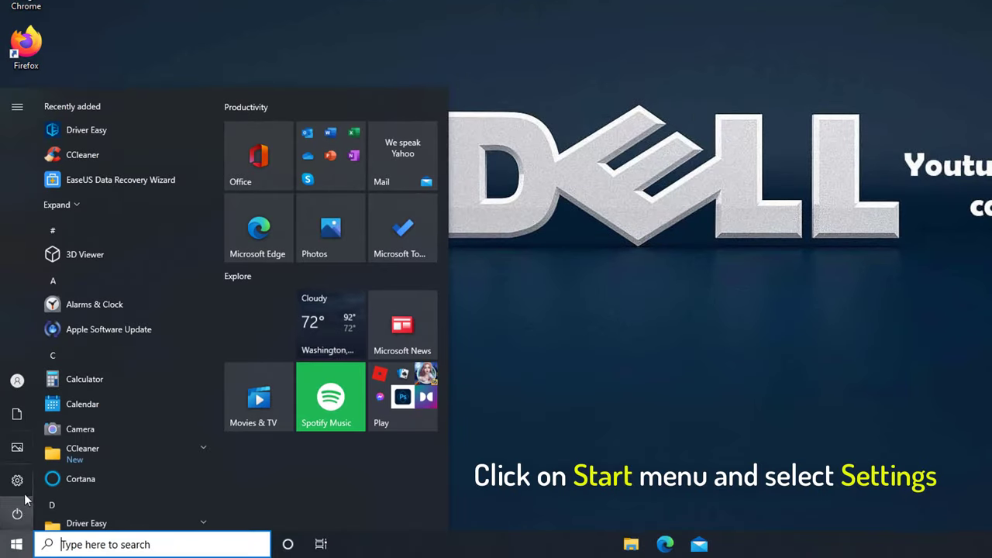
click(107, 479)
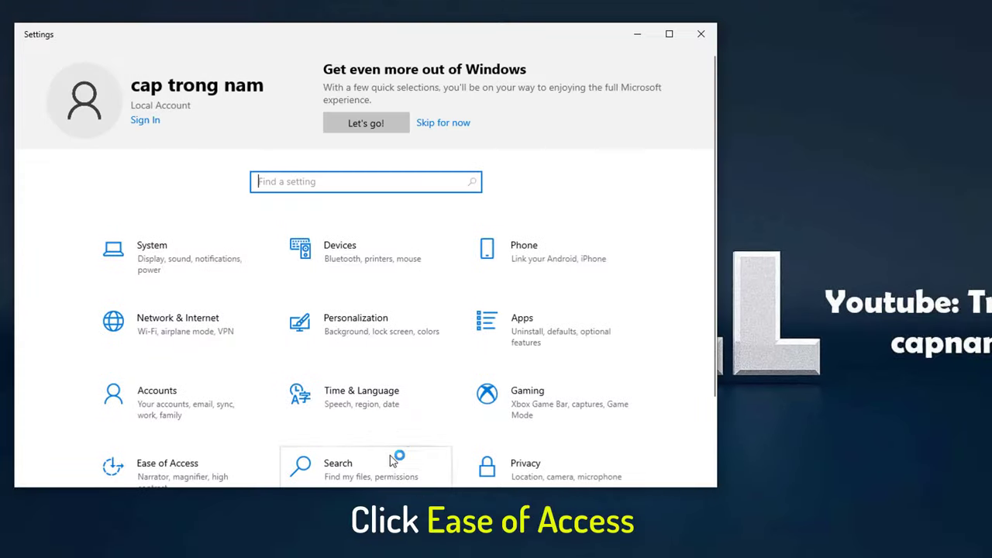
click(229, 378)
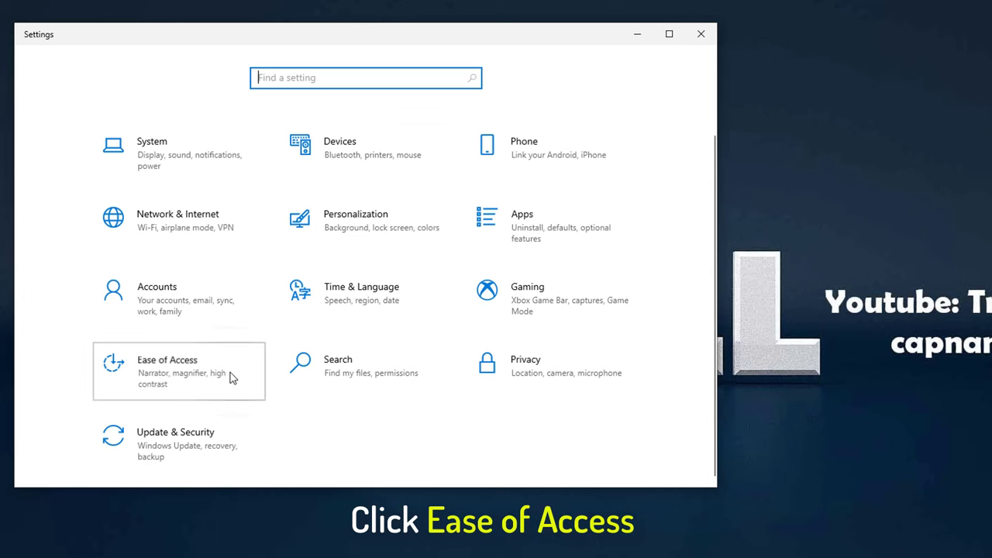
scroll(173, 378, down, 5)
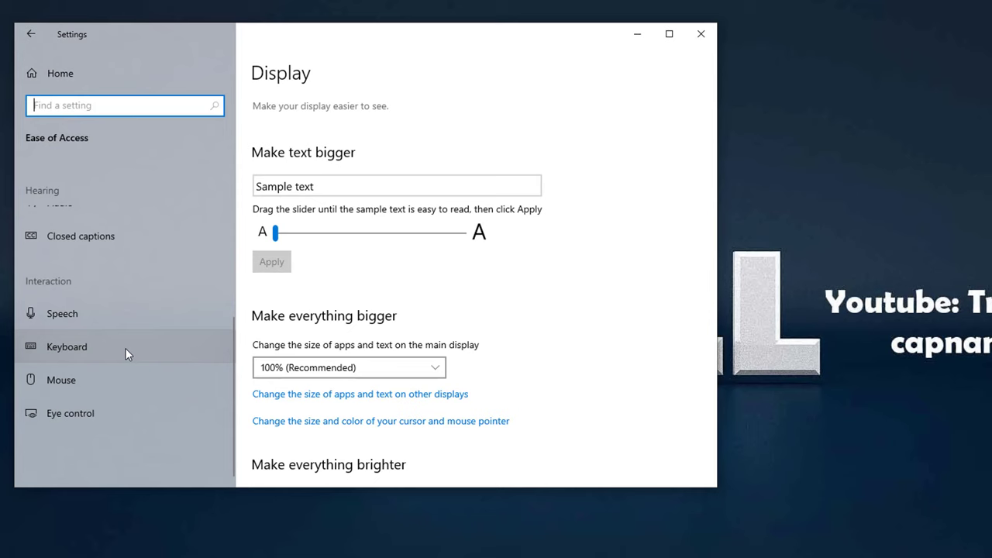
click(127, 347)
scroll(509, 316, down, 3)
scroll(509, 316, down, 3)
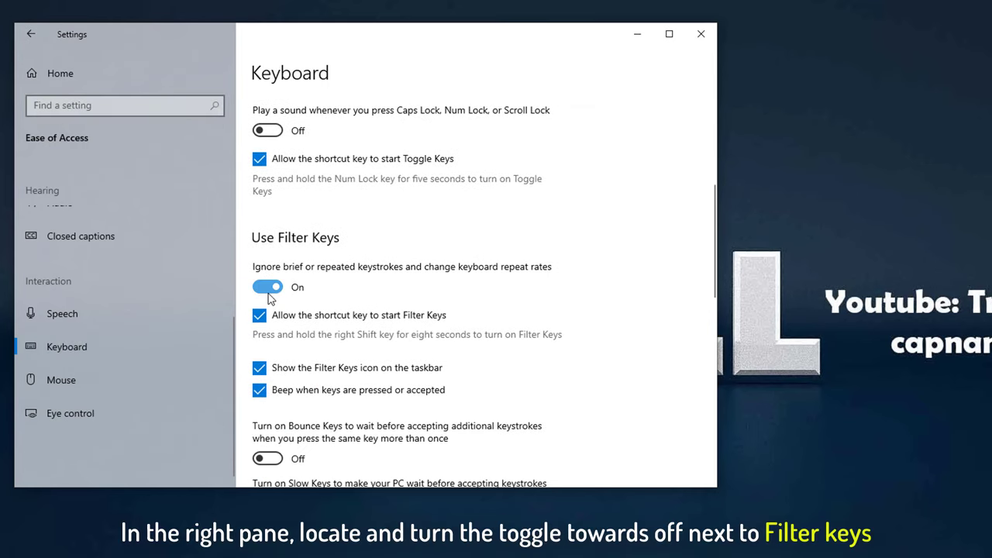
click(269, 288)
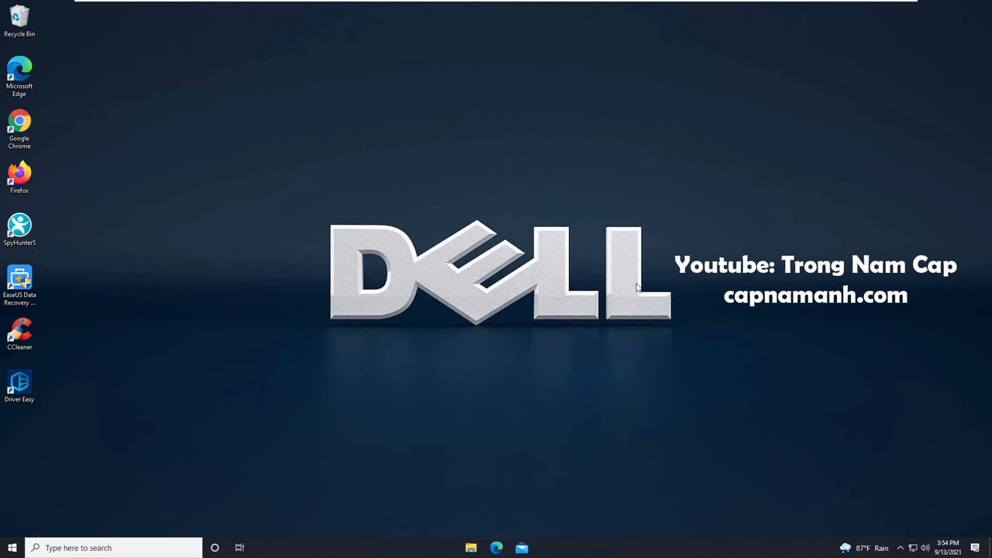
- Uninstall the Standard PS/2 Keyboard device from the Keyboards category in Device Manager
right_click(11, 550)
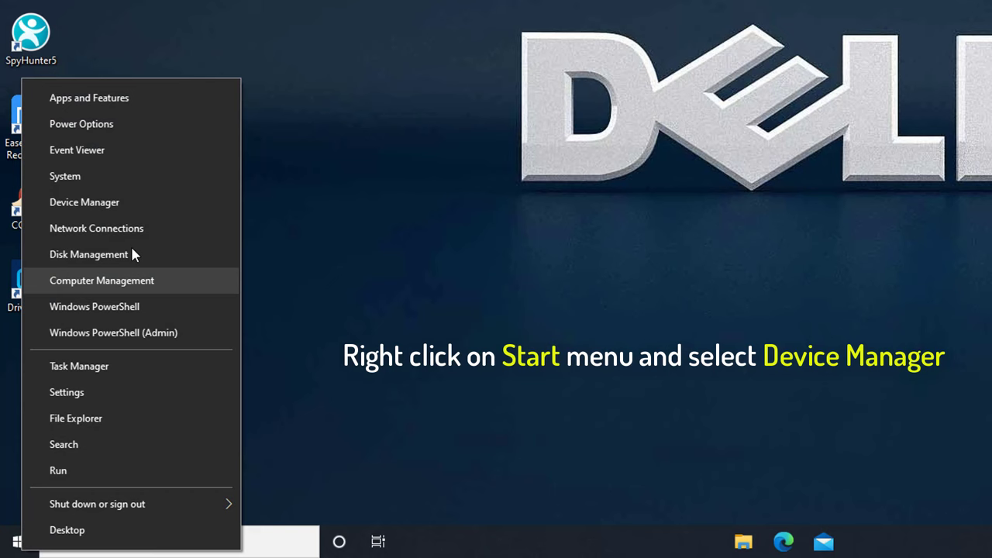
click(129, 200)
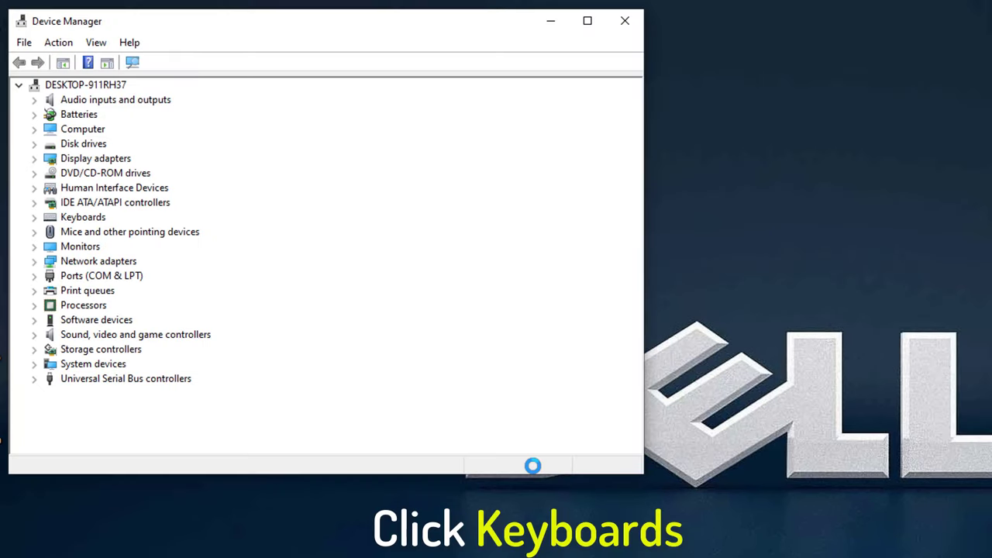
double_click(91, 220)
click(147, 231)
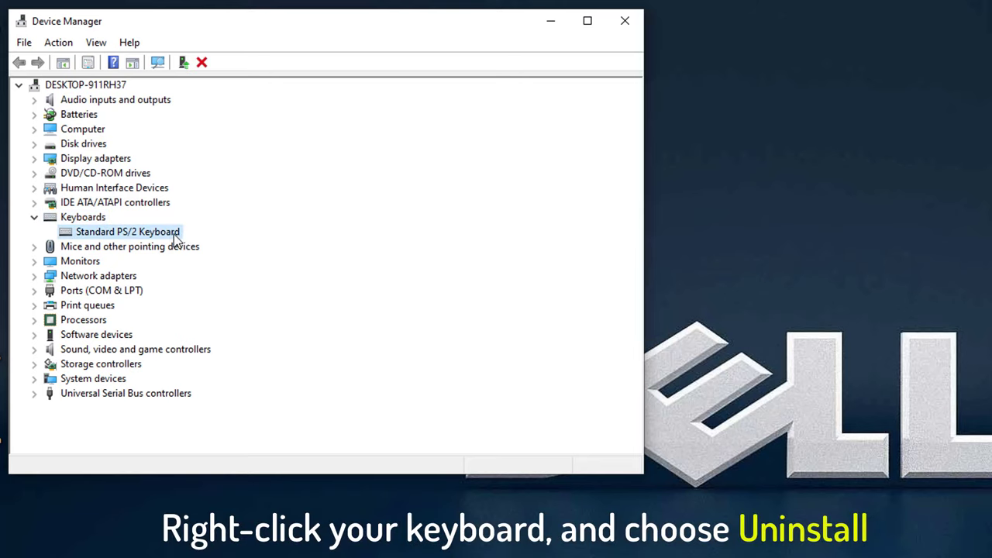
right_click(175, 239)
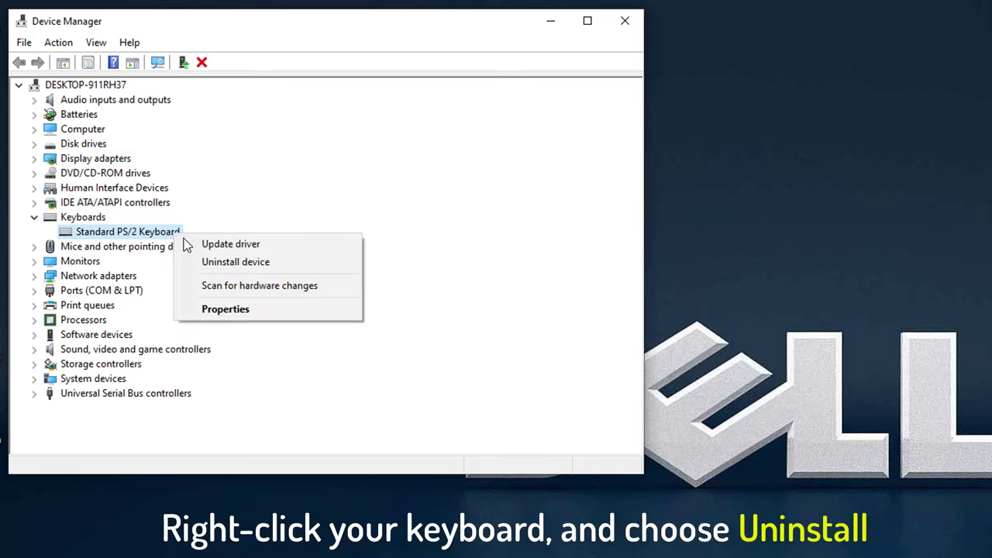
click(264, 265)
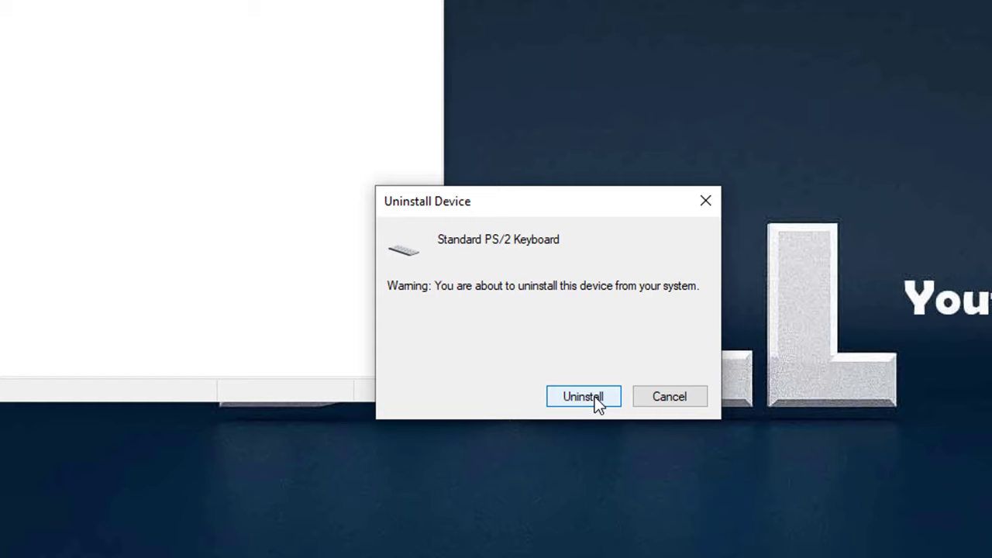
click(595, 396)
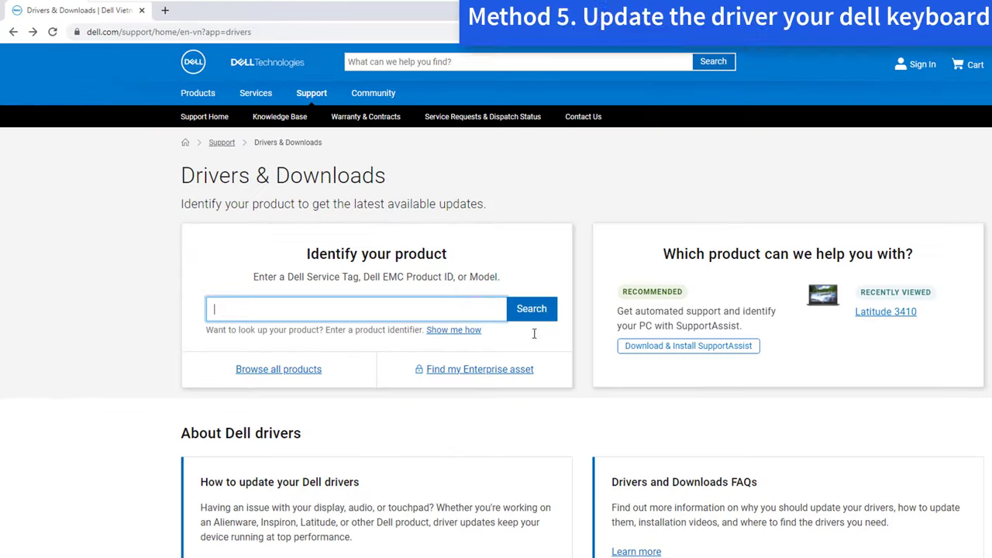
- Bring up the Windows On-Screen Keyboard from the Start menu
click(863, 420)
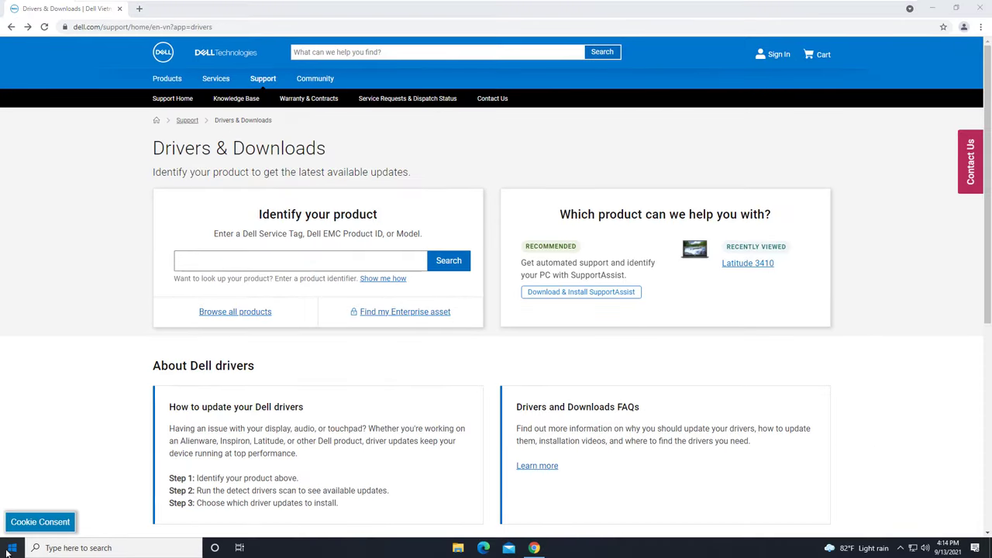
click(11, 547)
click(290, 437)
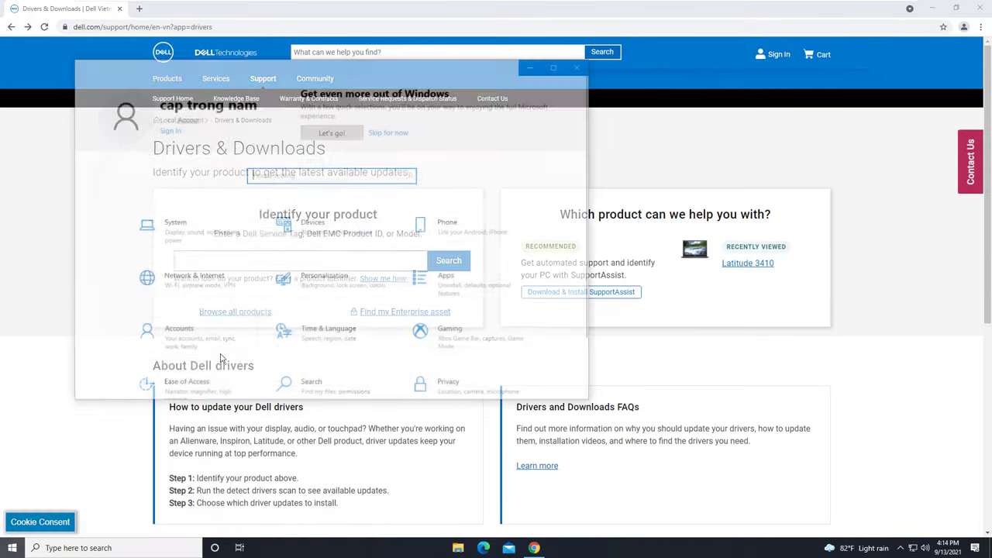
click(195, 321)
scroll(199, 310, down, 3)
click(116, 300)
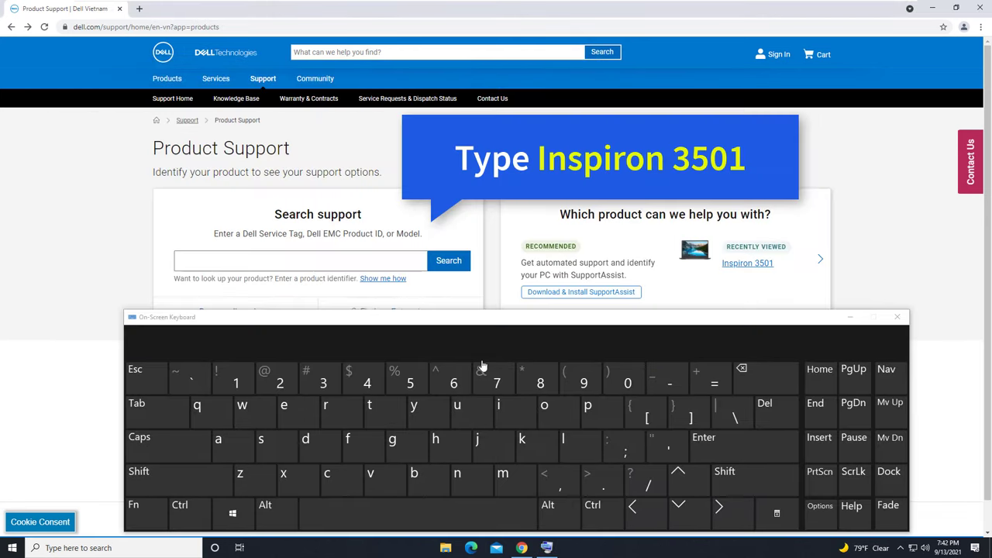
- Enter 'inspiron 3501' in Dell's Search support box and choose the Inspiron 3501 suggestion
click(191, 258)
click(498, 405)
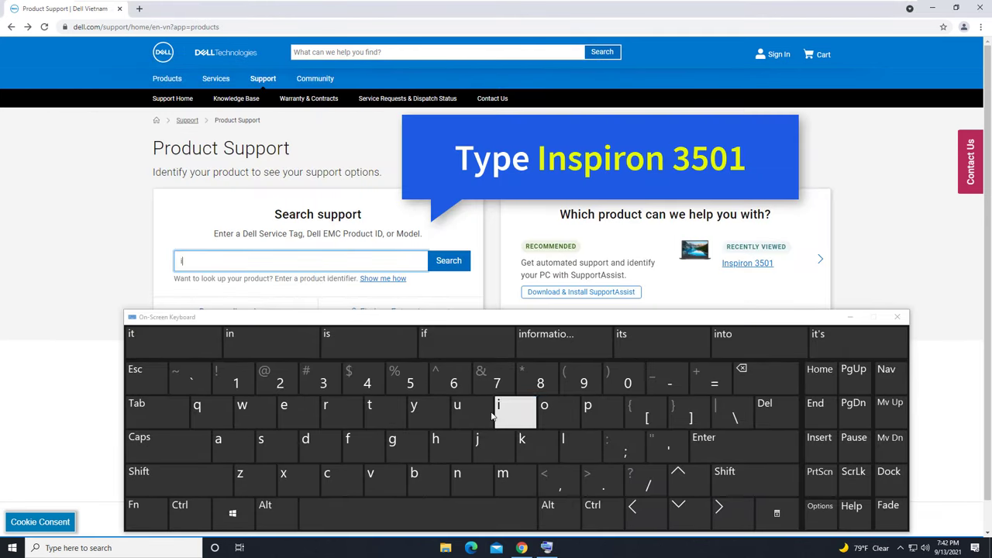
click(457, 474)
click(264, 441)
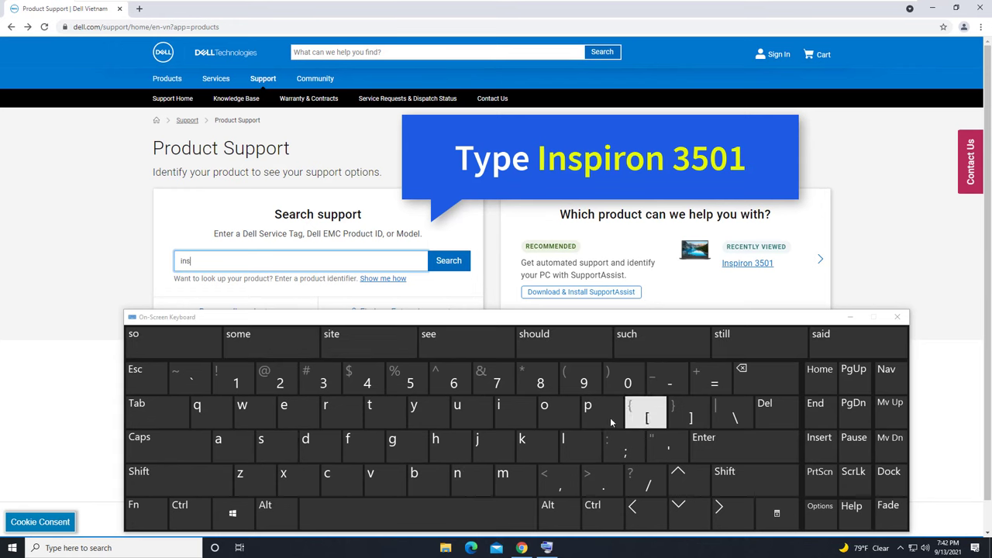
click(587, 409)
click(510, 417)
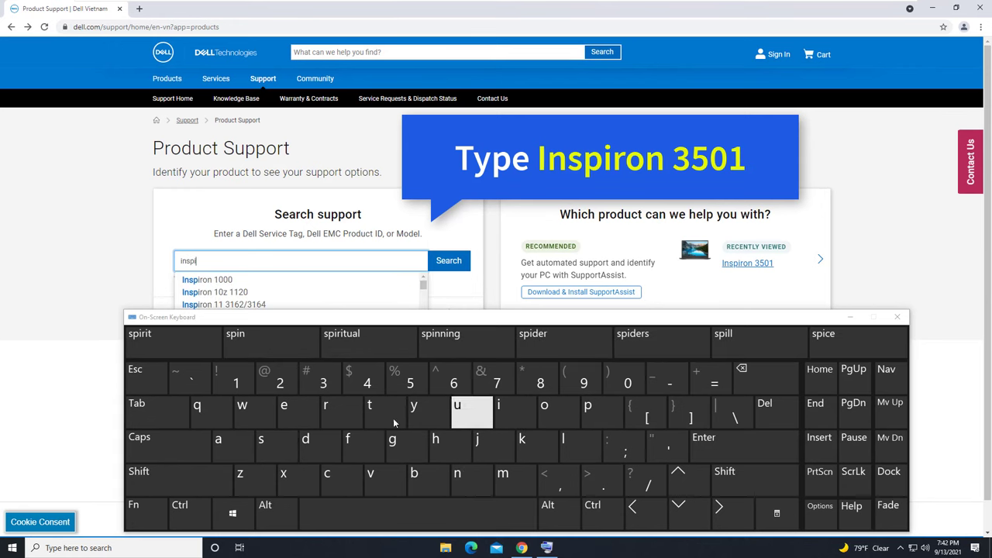
click(341, 412)
click(544, 409)
click(465, 476)
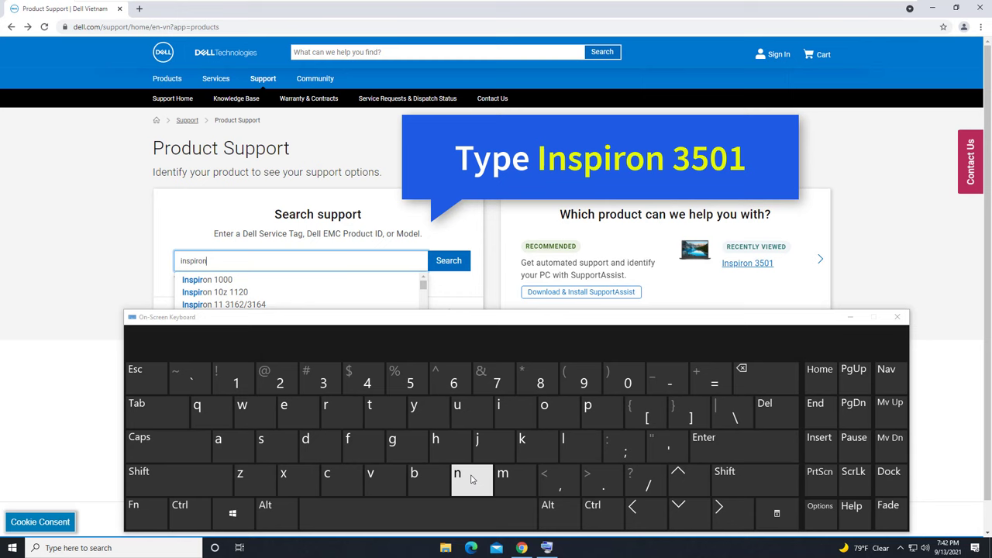
click(354, 505)
click(323, 380)
click(410, 380)
click(628, 379)
click(237, 380)
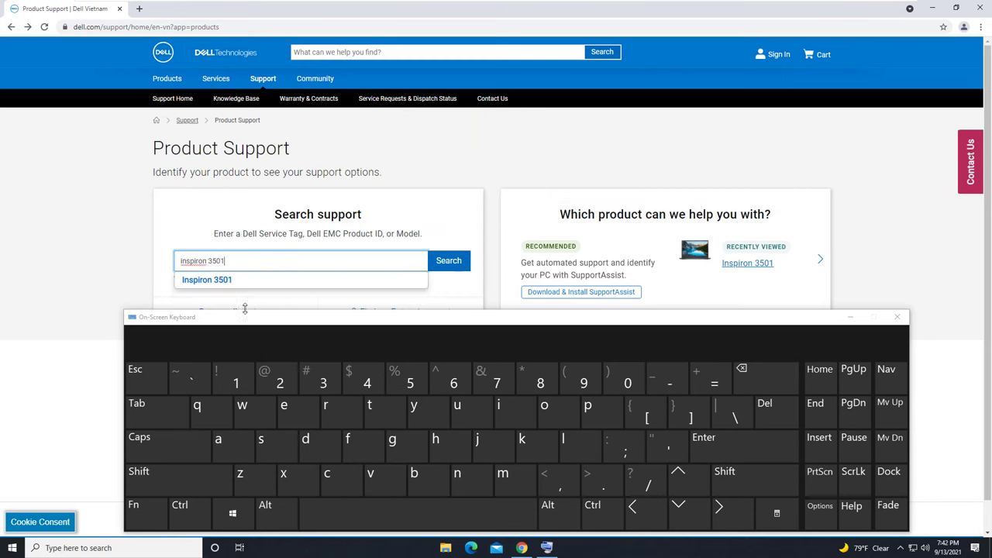
click(194, 280)
- Filter Drivers & Downloads to Windows 10, 64-bit and Mouse, Keyboard & Input Devices
click(850, 317)
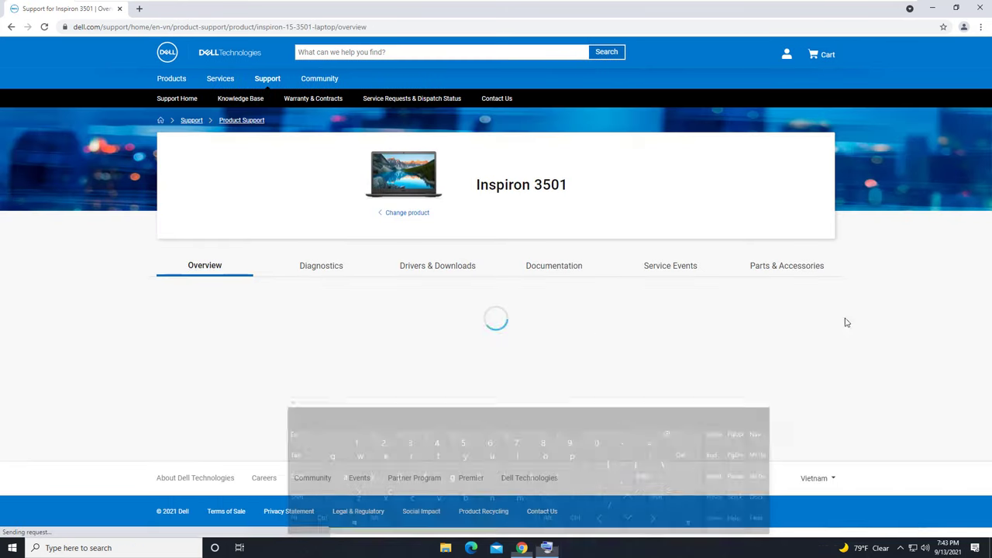
click(436, 271)
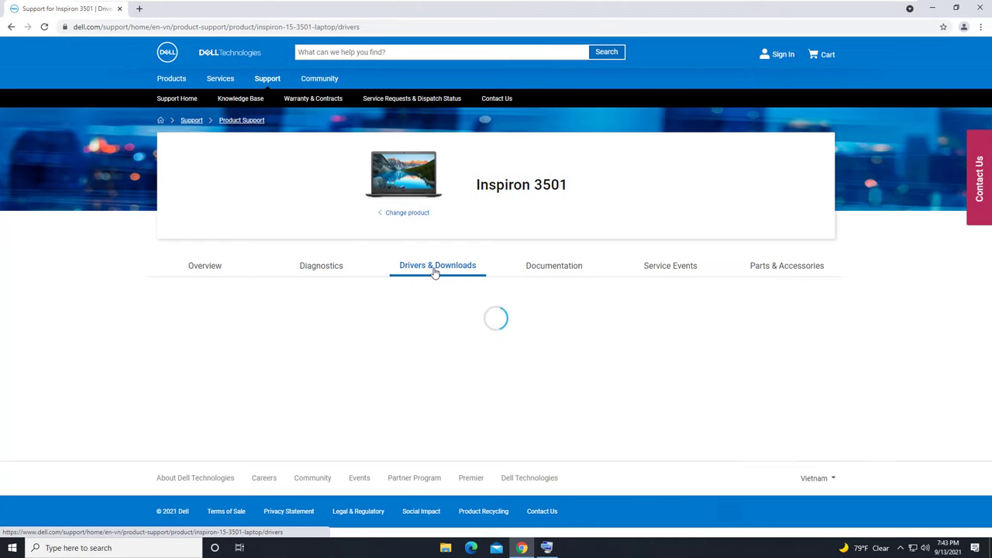
scroll(573, 294, down, 2)
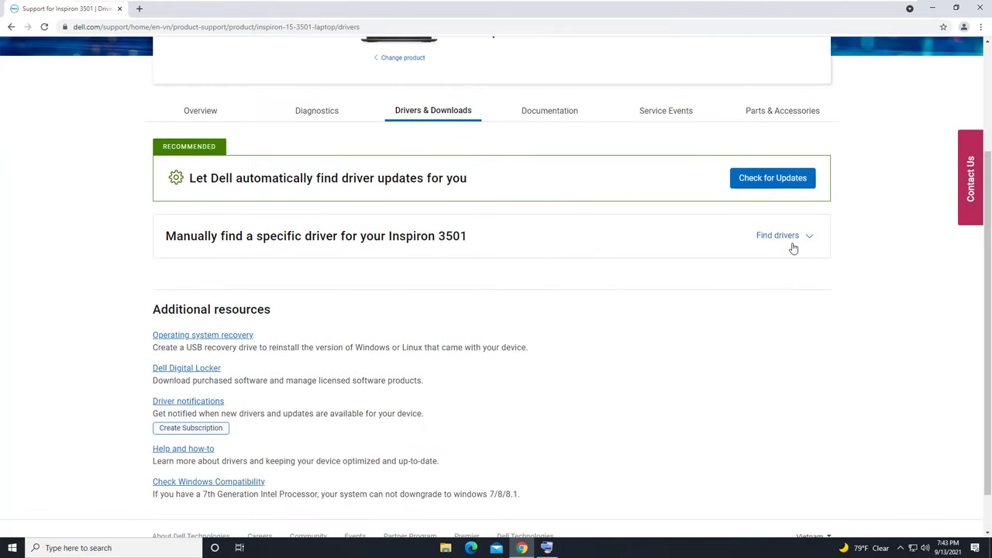
click(793, 246)
click(572, 287)
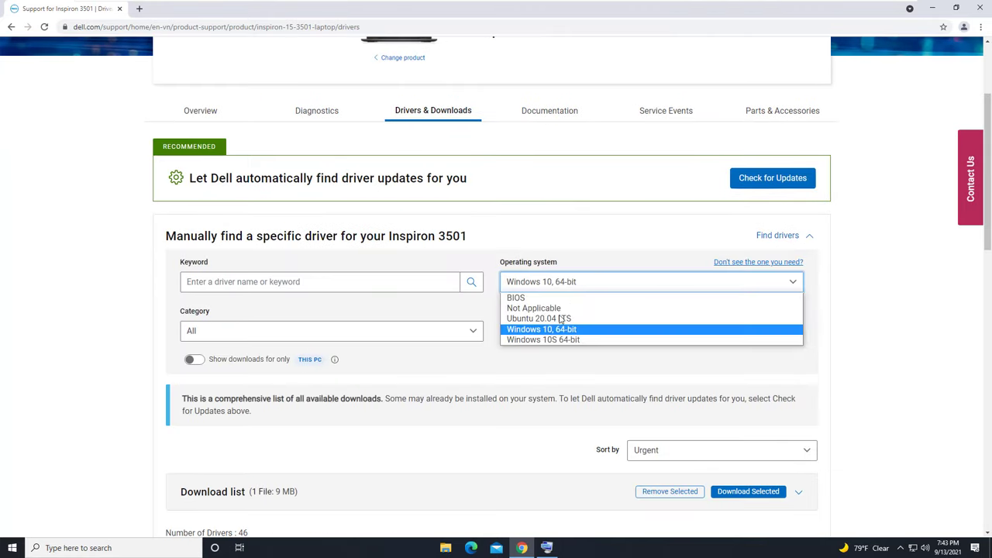
click(547, 330)
click(241, 331)
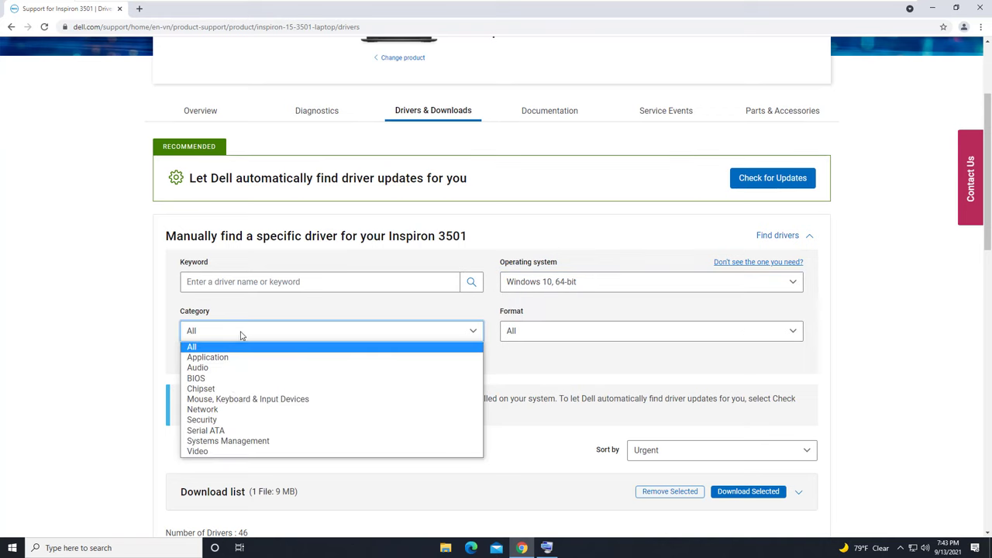
click(238, 399)
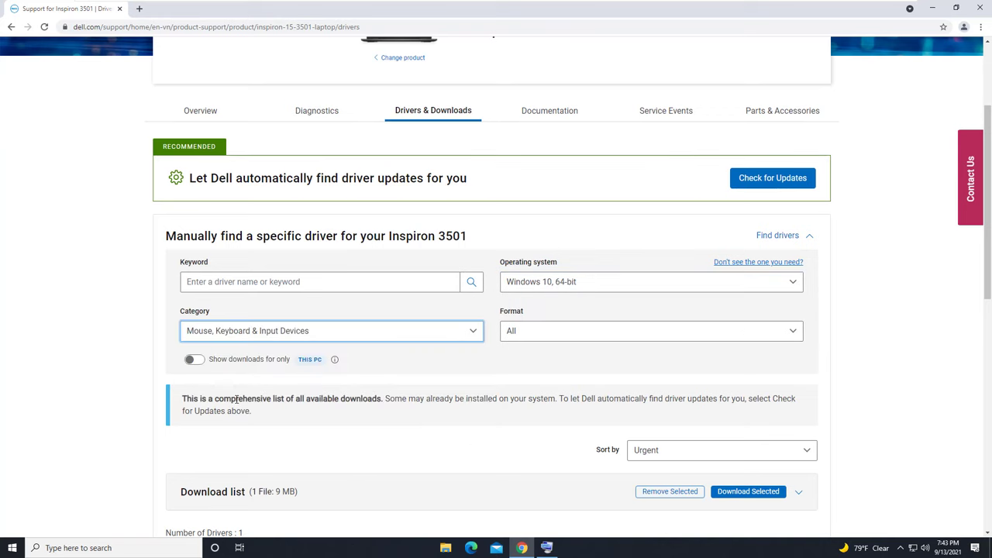
- Download the Intel HID Event Filter Driver and open the downloaded installer
scroll(235, 397, down, 2)
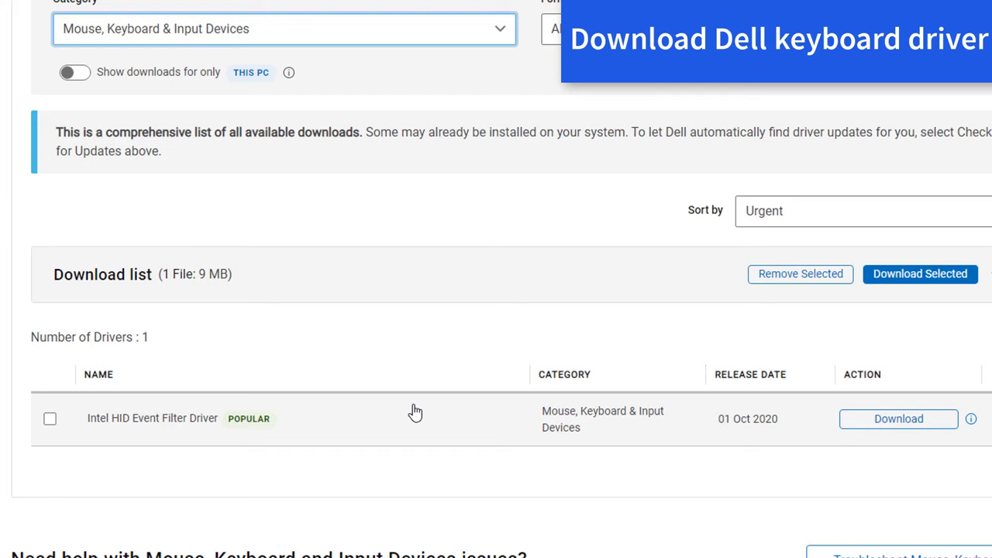
click(49, 421)
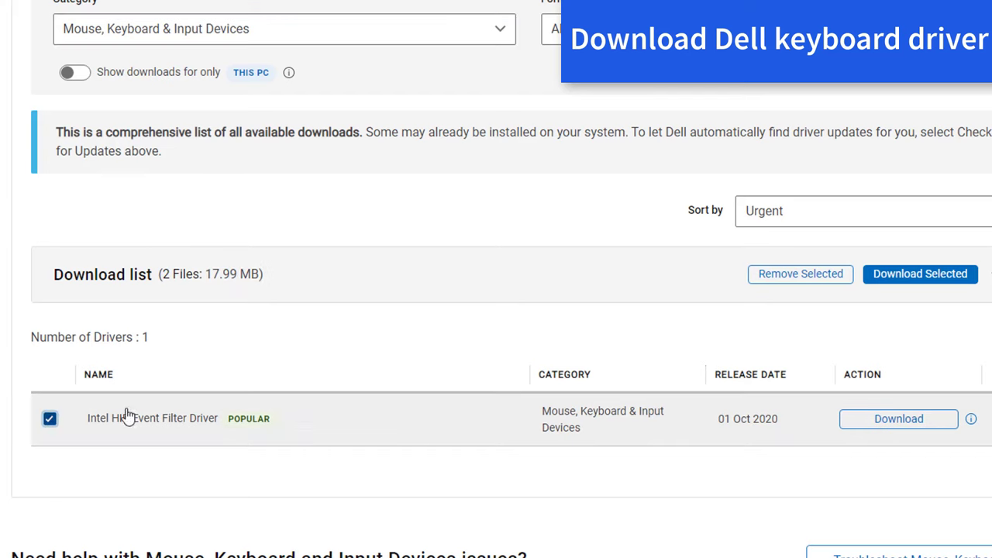
click(895, 423)
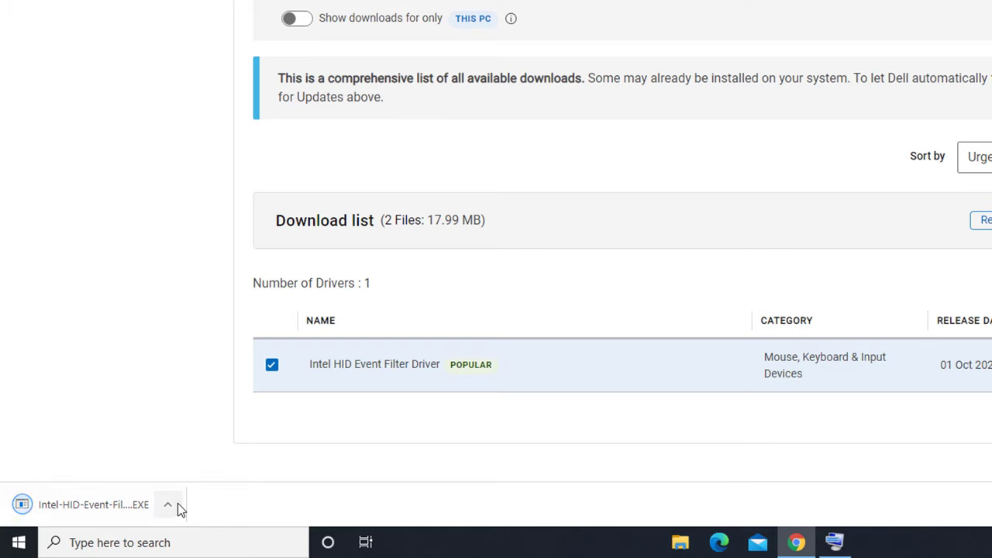
click(168, 505)
click(191, 405)
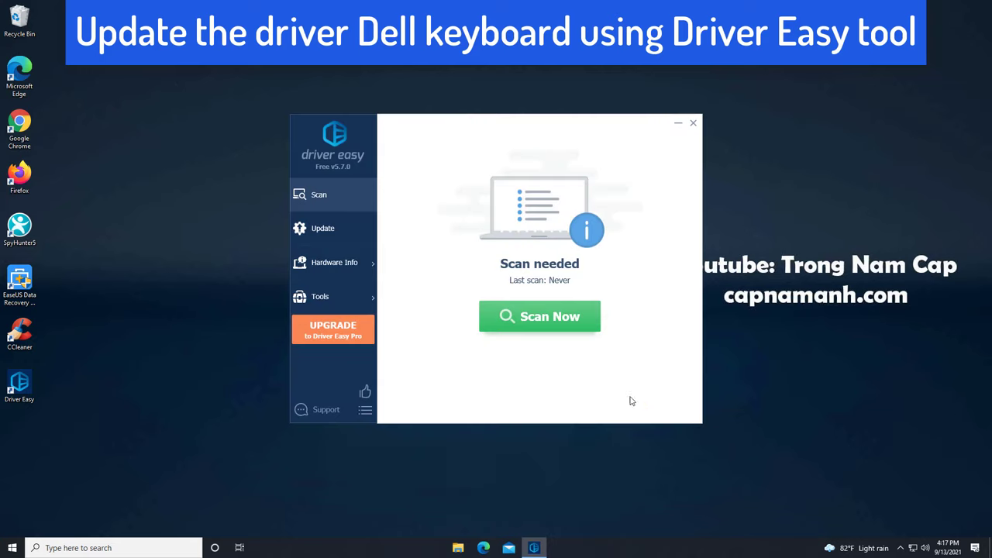
- Start a Driver Easy Scan Now of the computer's drivers
click(548, 327)
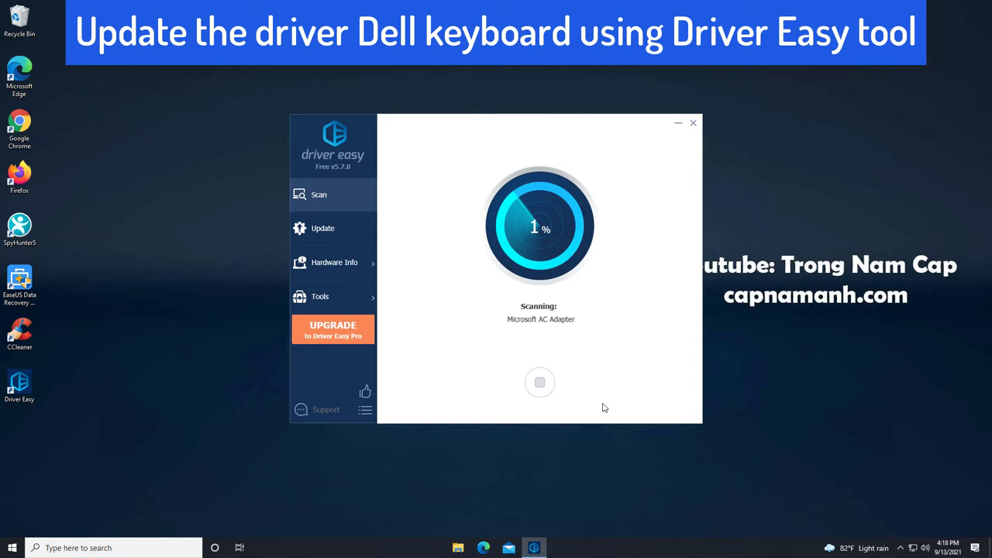